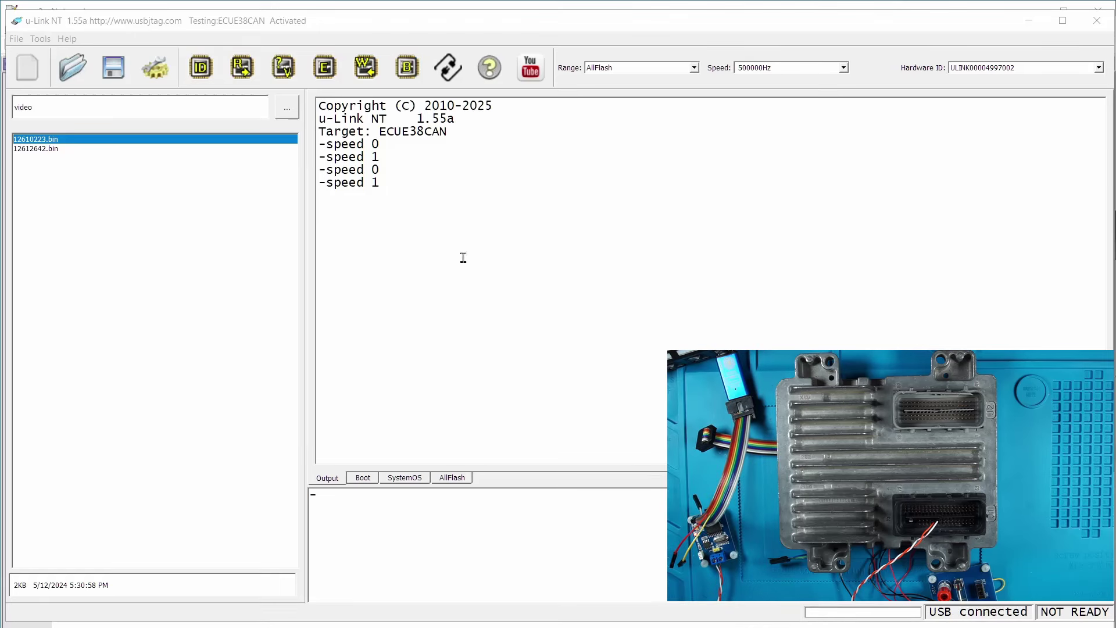
# - Configure the programmer's target as ECUE38CAN in the ECU category with the CAN protocol
pyautogui.click(155, 67)
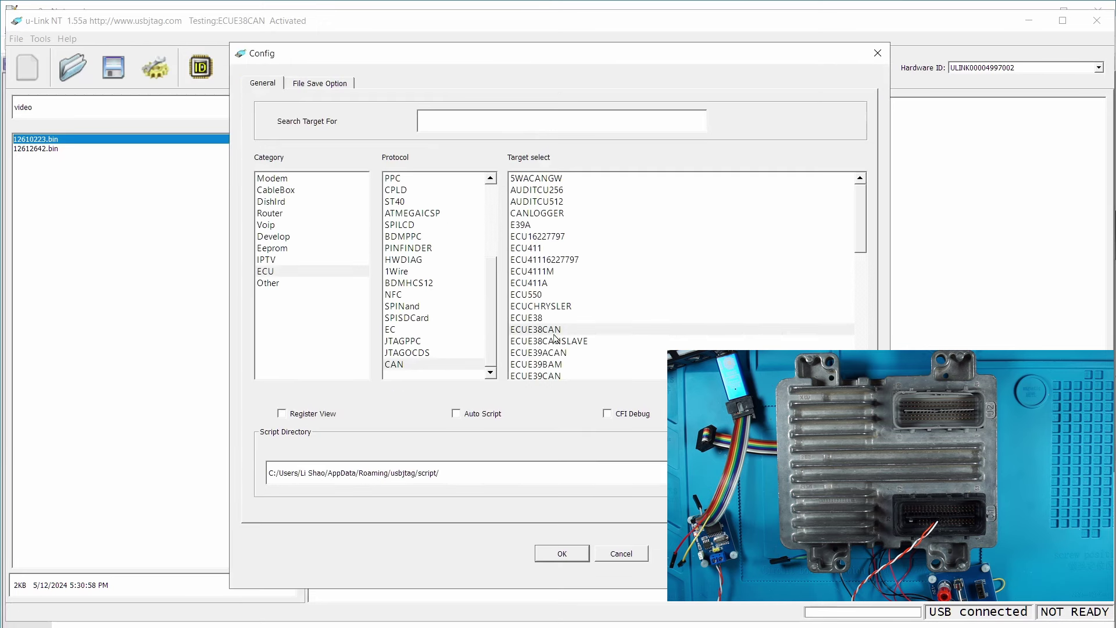
pyautogui.click(419, 364)
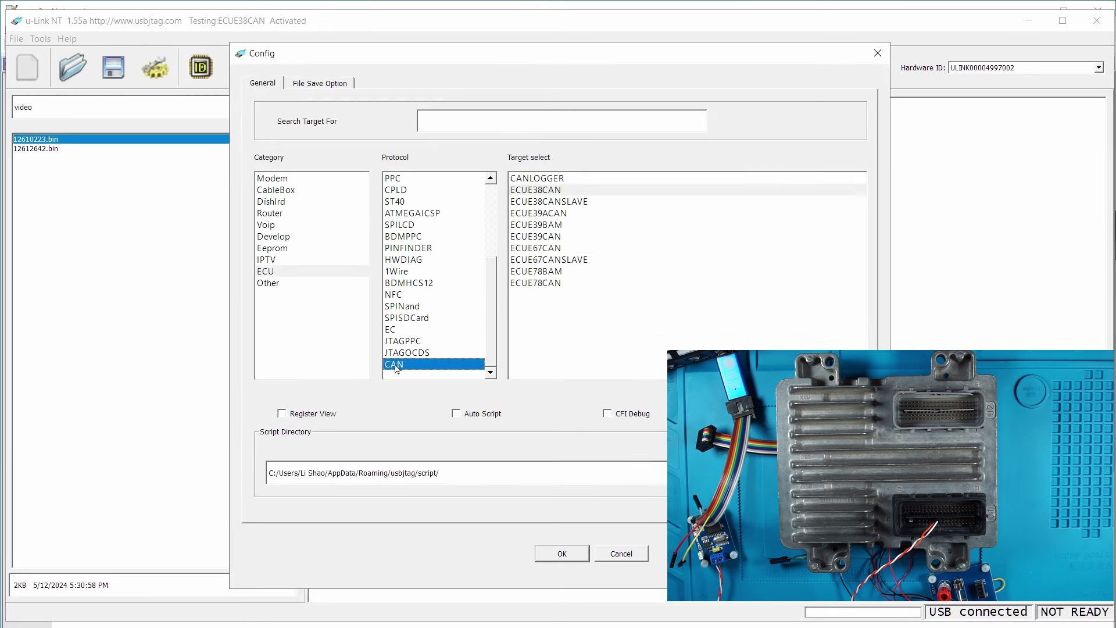
pyautogui.click(552, 196)
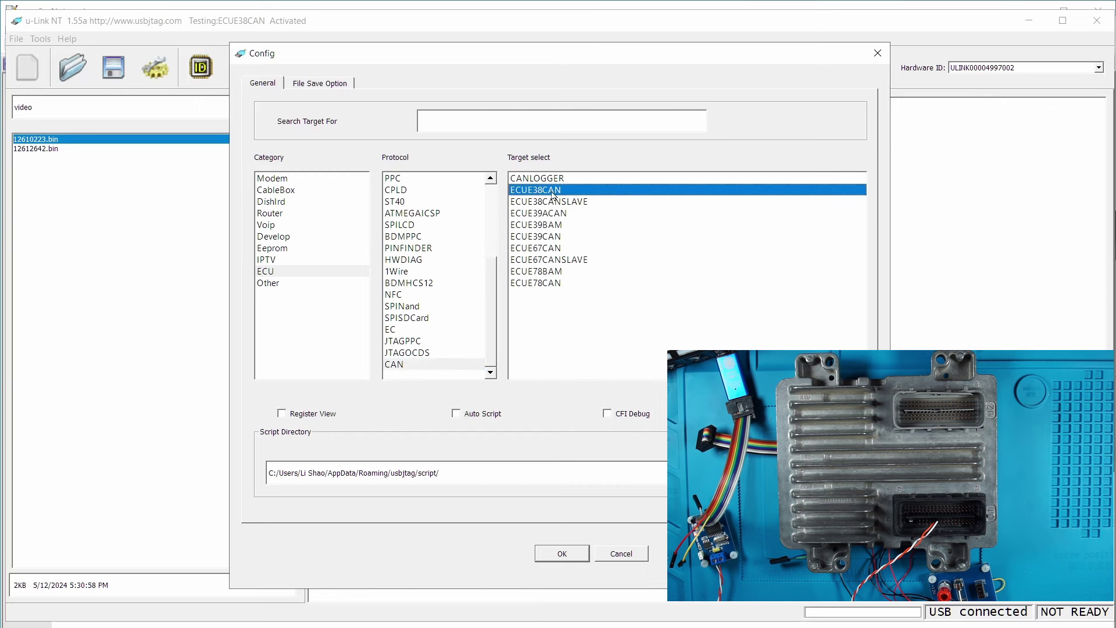
pyautogui.click(549, 549)
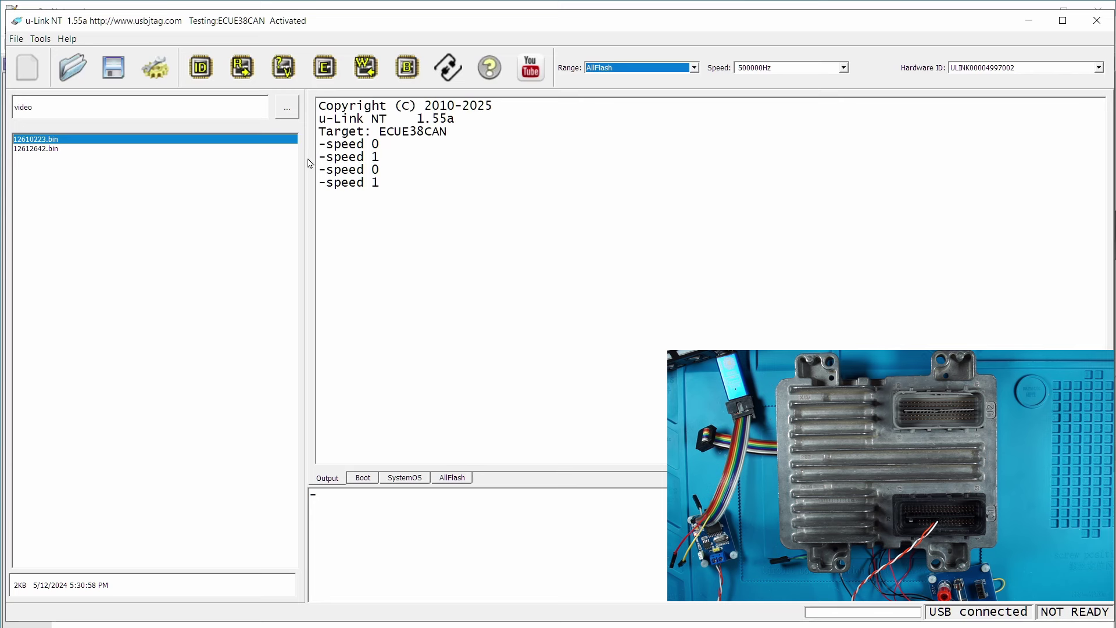
# - Detect the flash chip in the connected ECU and check the output log
pyautogui.click(205, 67)
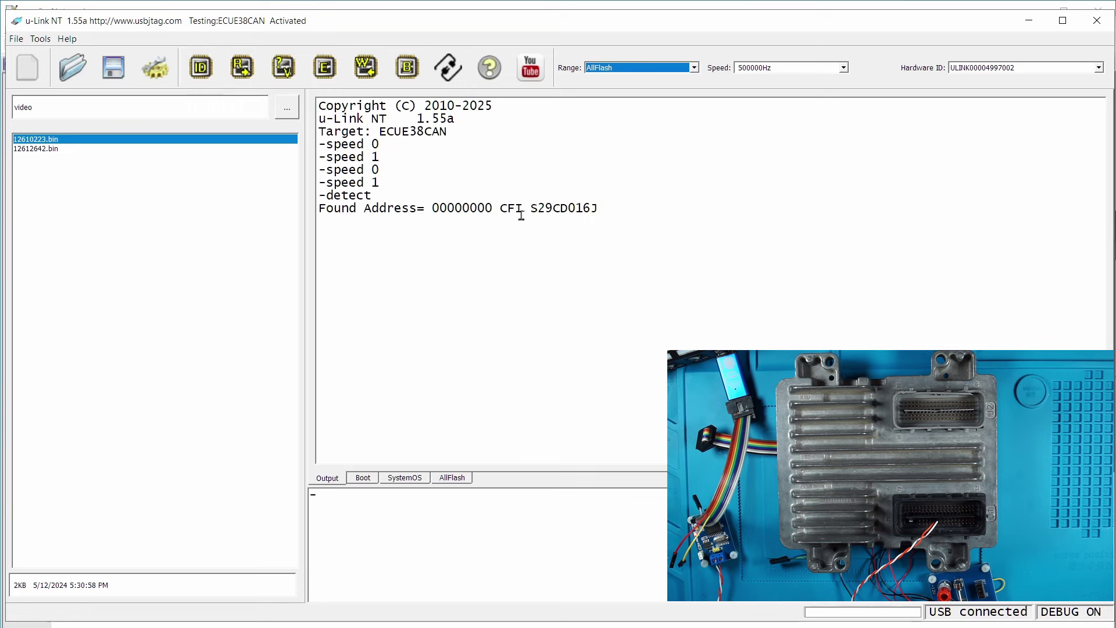
pyautogui.click(452, 478)
pyautogui.click(326, 480)
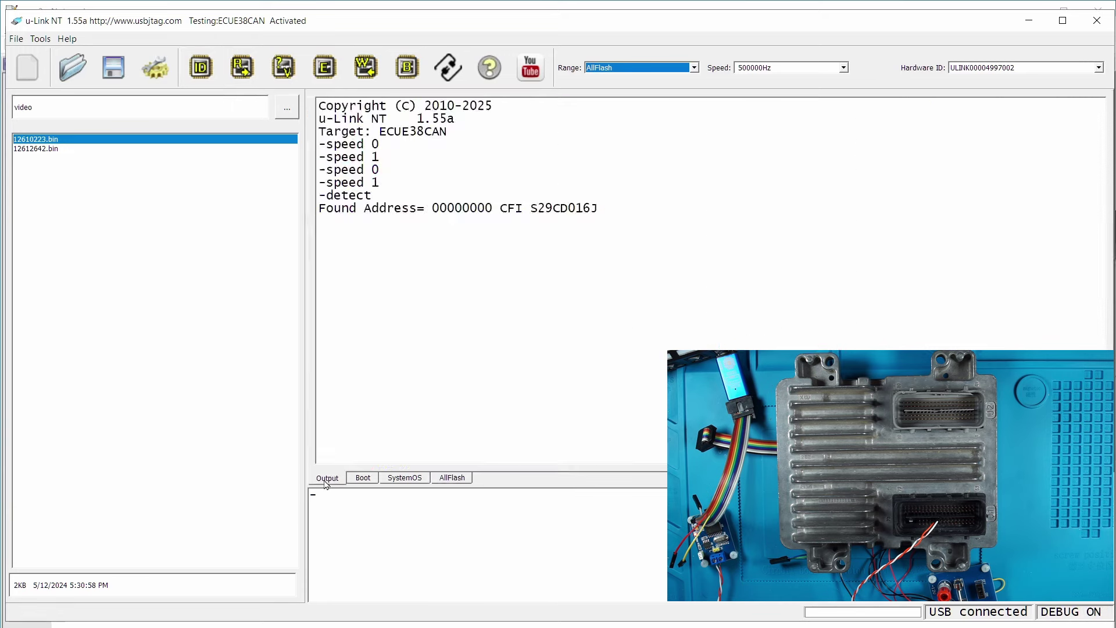
# - Read the ECU's complete AllFlash range into the buffer and display the output log
pyautogui.click(453, 478)
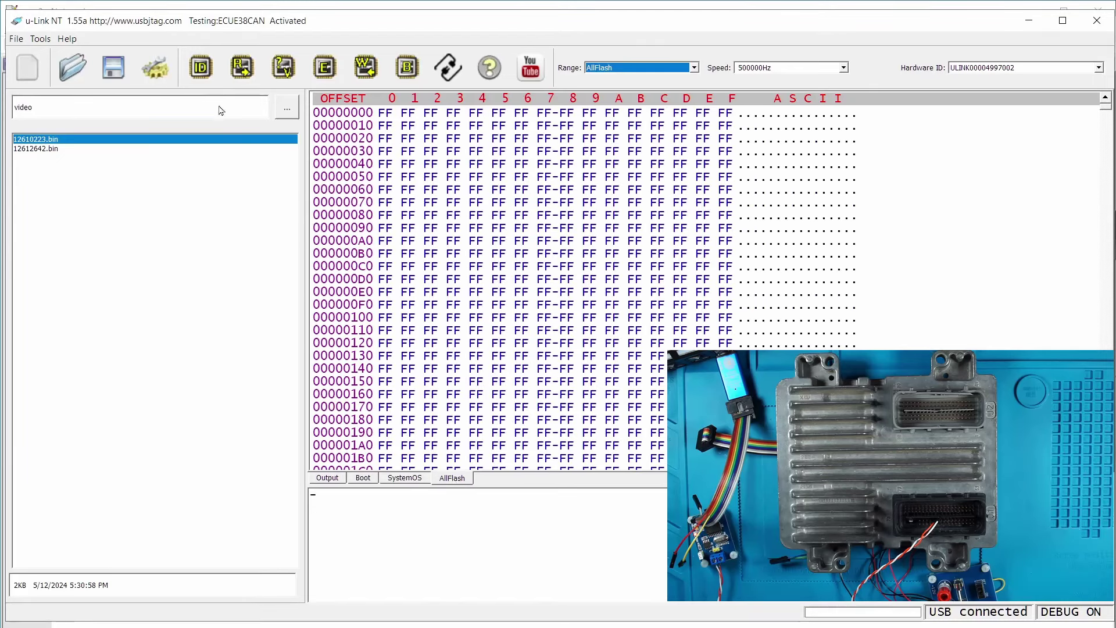
pyautogui.click(244, 71)
pyautogui.click(323, 480)
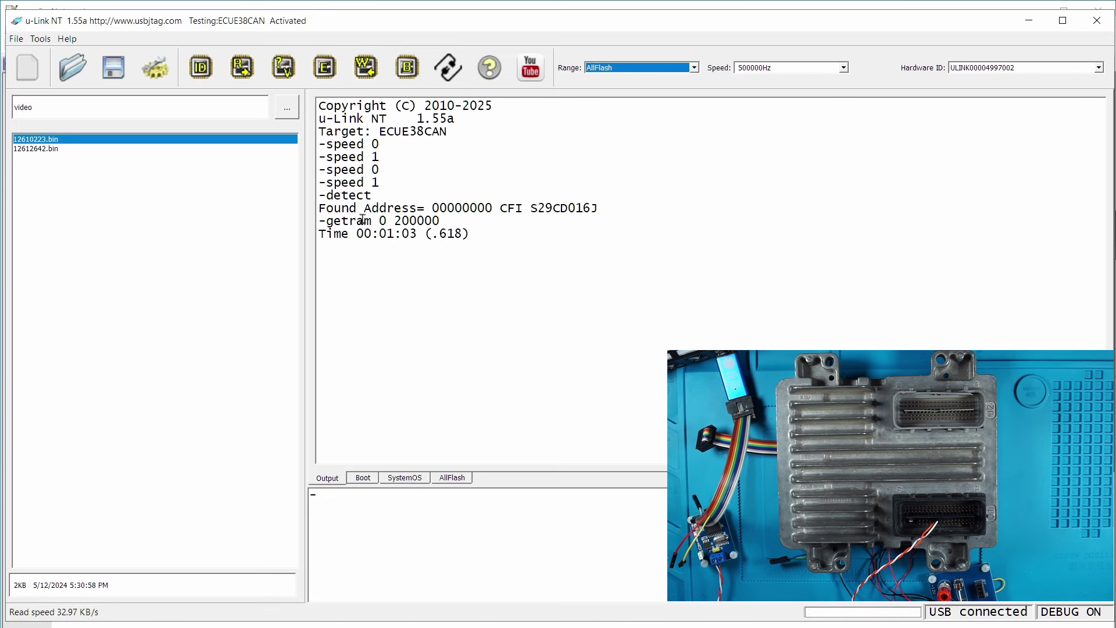
# - Save the flash dump as a .bin file in the video folder under the suggested name and compare the buffer with the chip
pyautogui.click(113, 67)
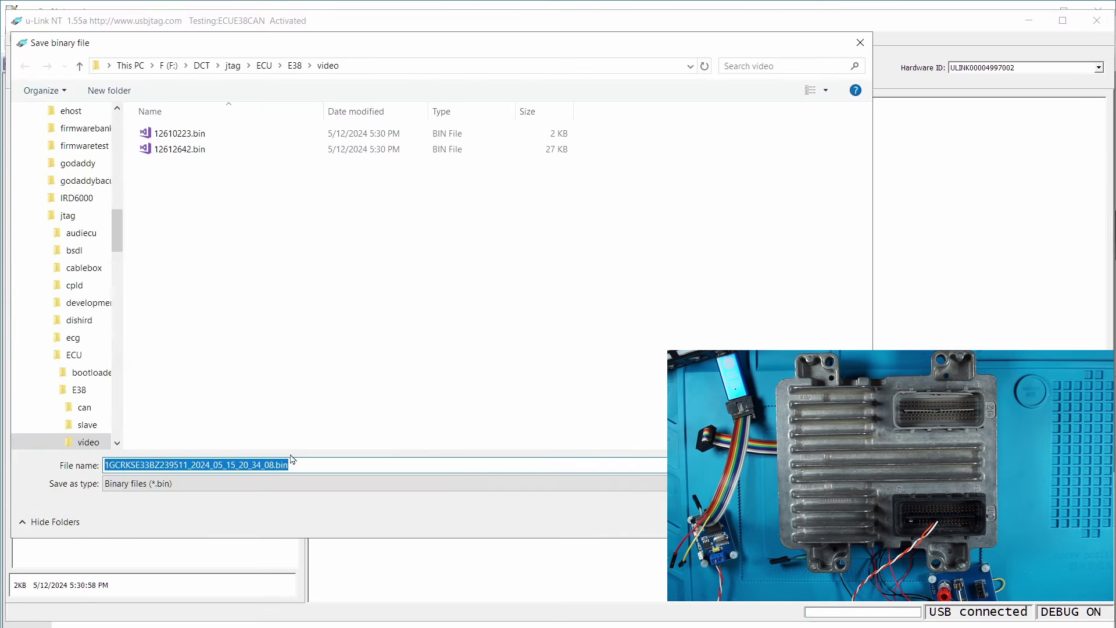
pyautogui.press('Return')
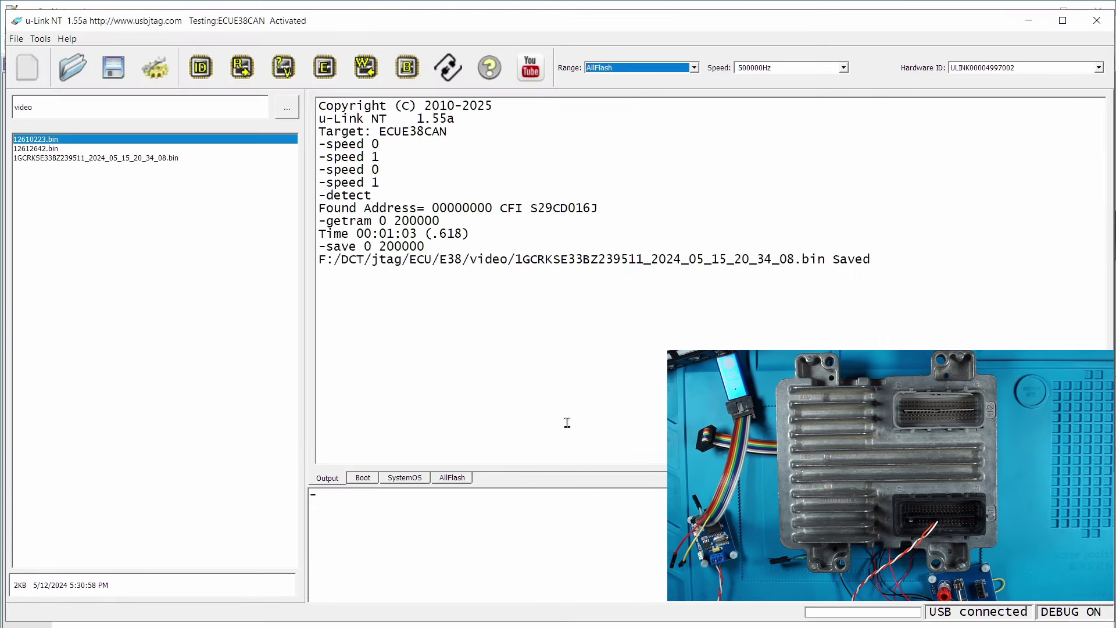
pyautogui.click(283, 67)
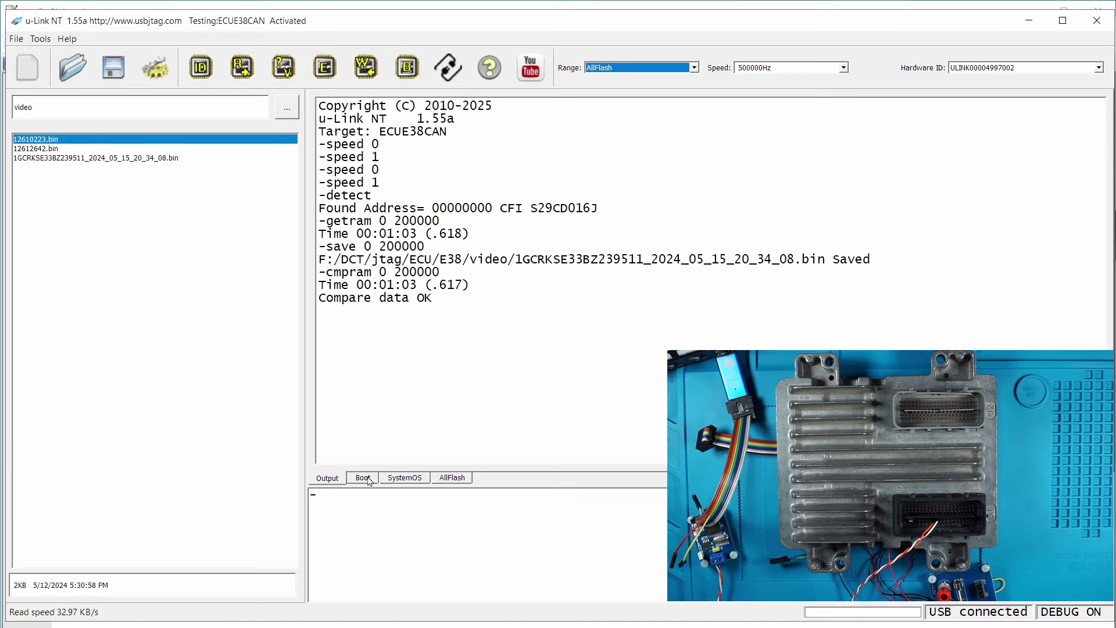
# - Erase the ECU's SystemOS range and run a blank check on it
pyautogui.click(405, 477)
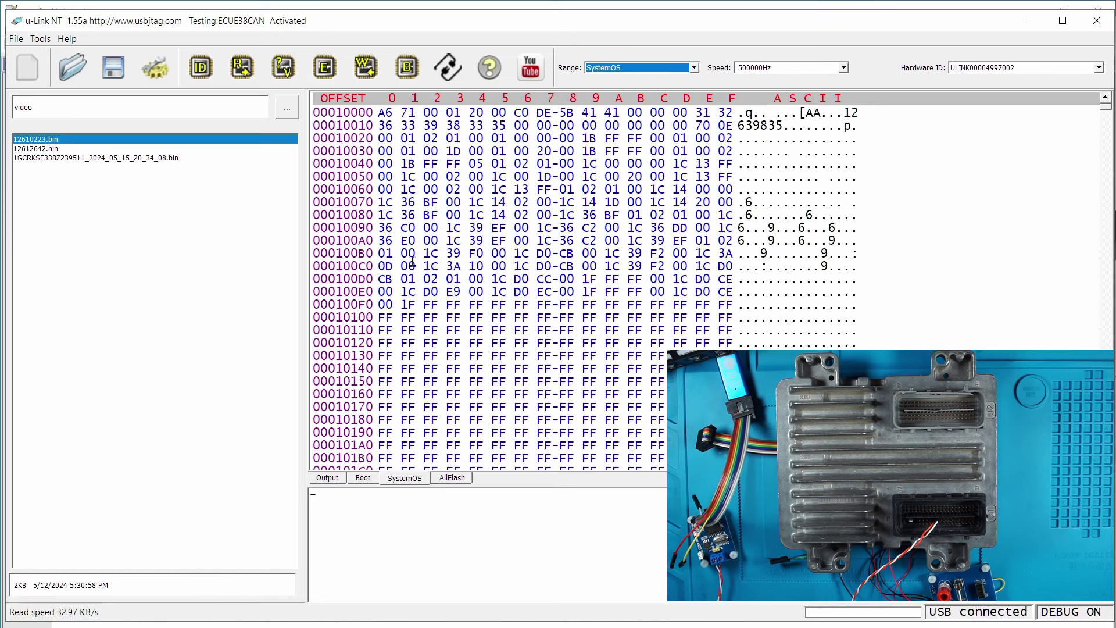
pyautogui.click(325, 68)
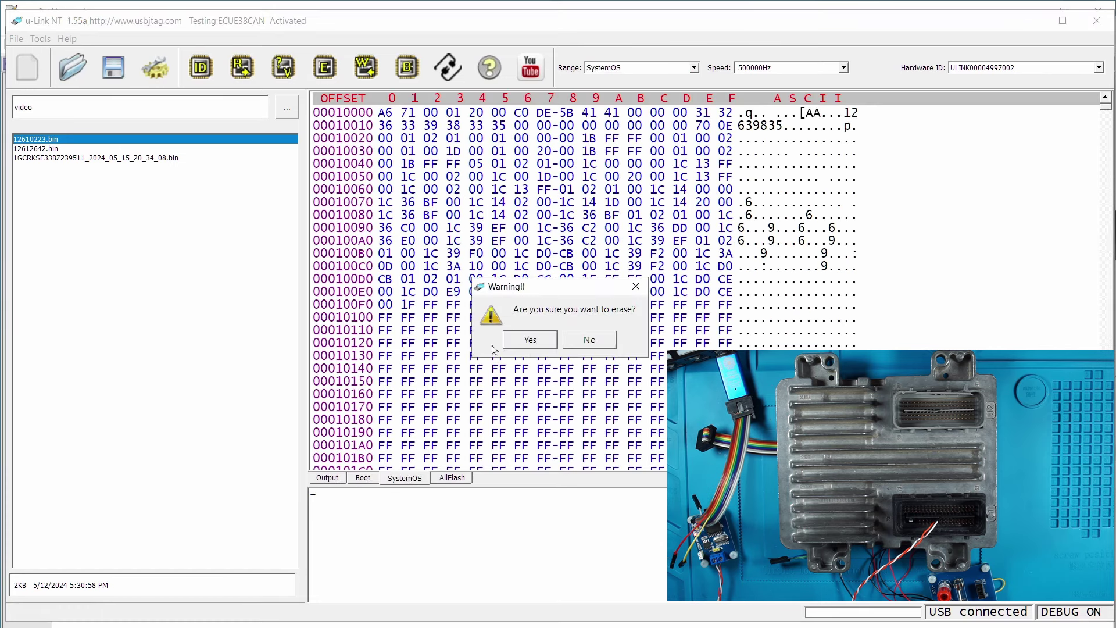
pyautogui.click(513, 341)
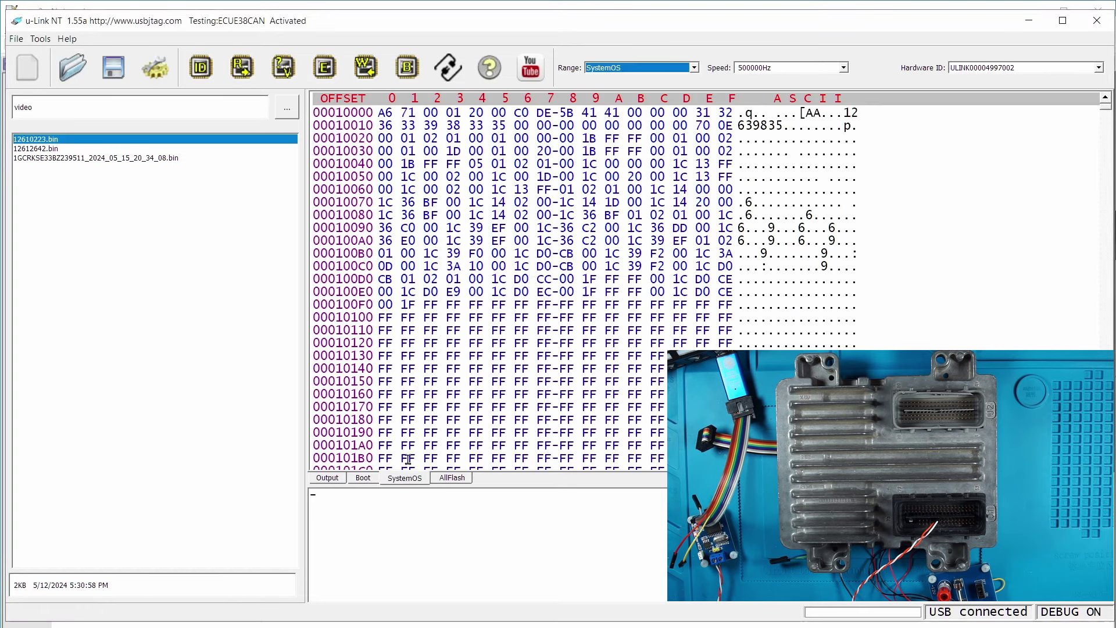
pyautogui.click(314, 480)
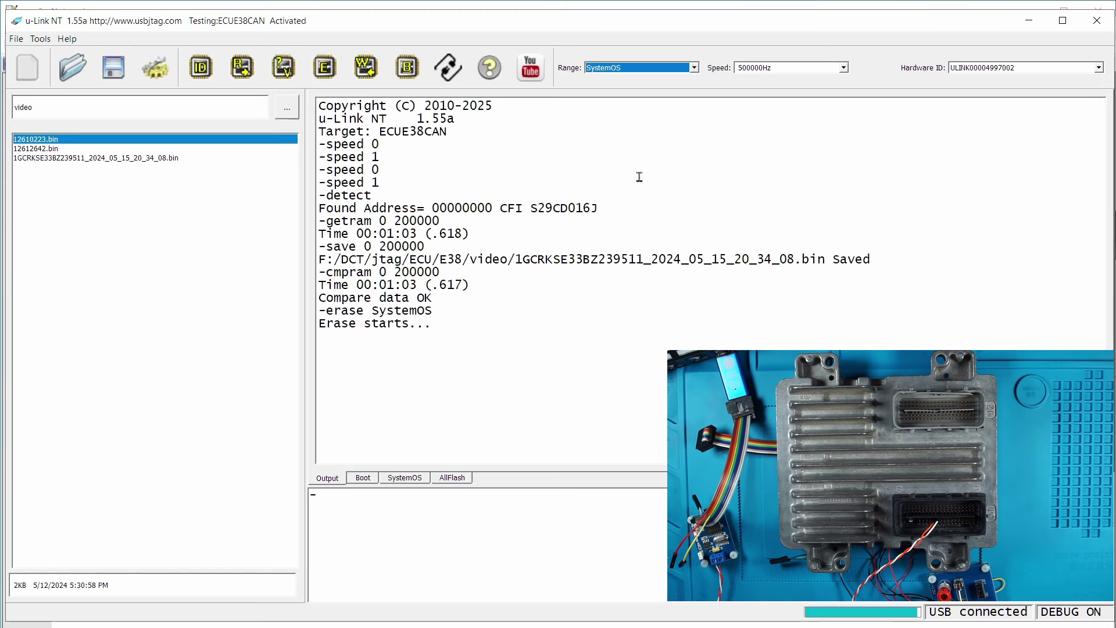
pyautogui.click(413, 65)
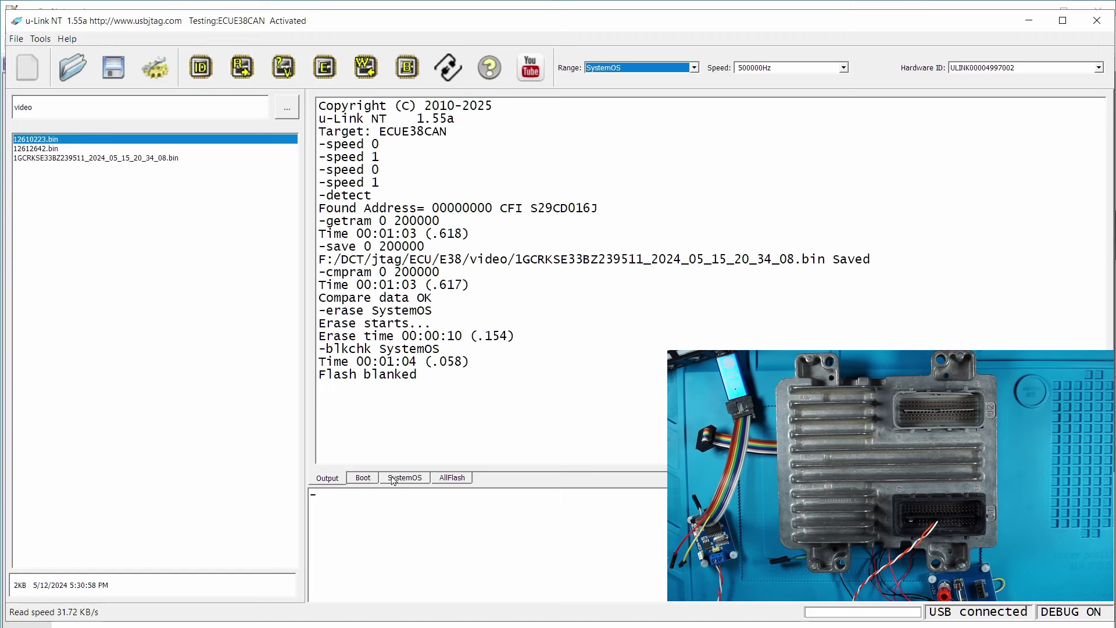
# - Write the buffered SystemOS data back to the ECU's flash
pyautogui.click(394, 480)
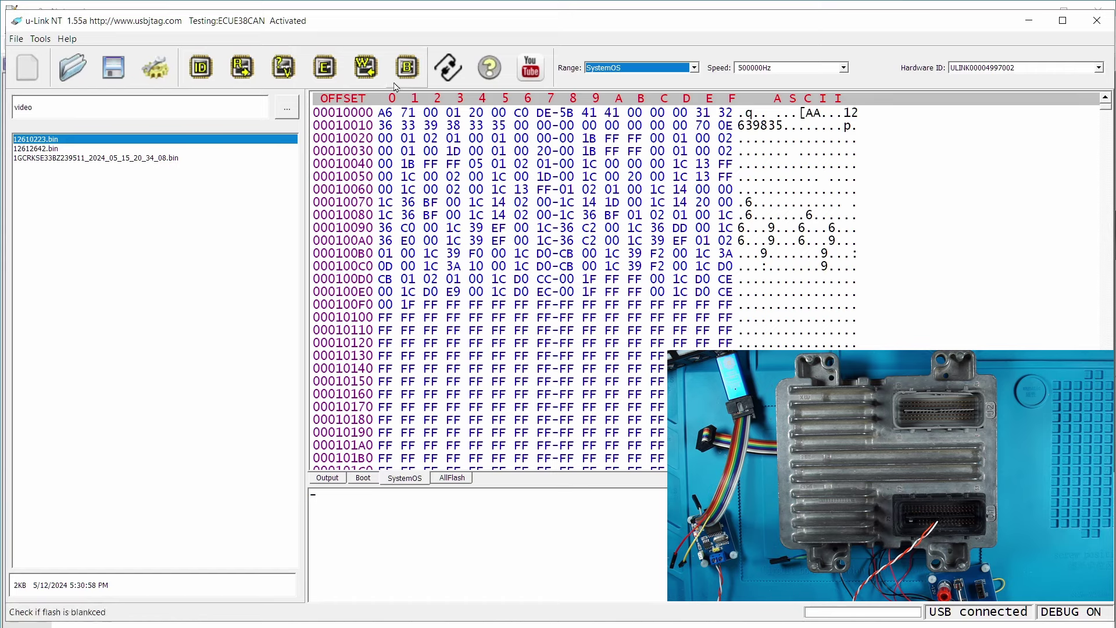
pyautogui.click(365, 67)
pyautogui.click(539, 337)
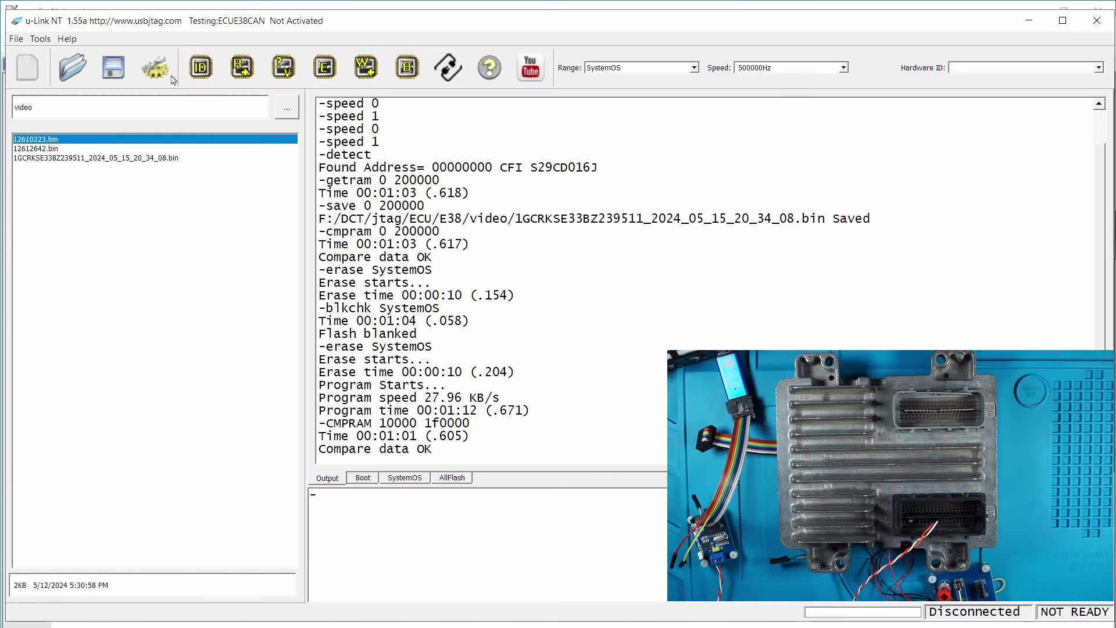
# - Change the programmer's target to ECUE38CANSLAVE under the CAN protocol
pyautogui.click(155, 67)
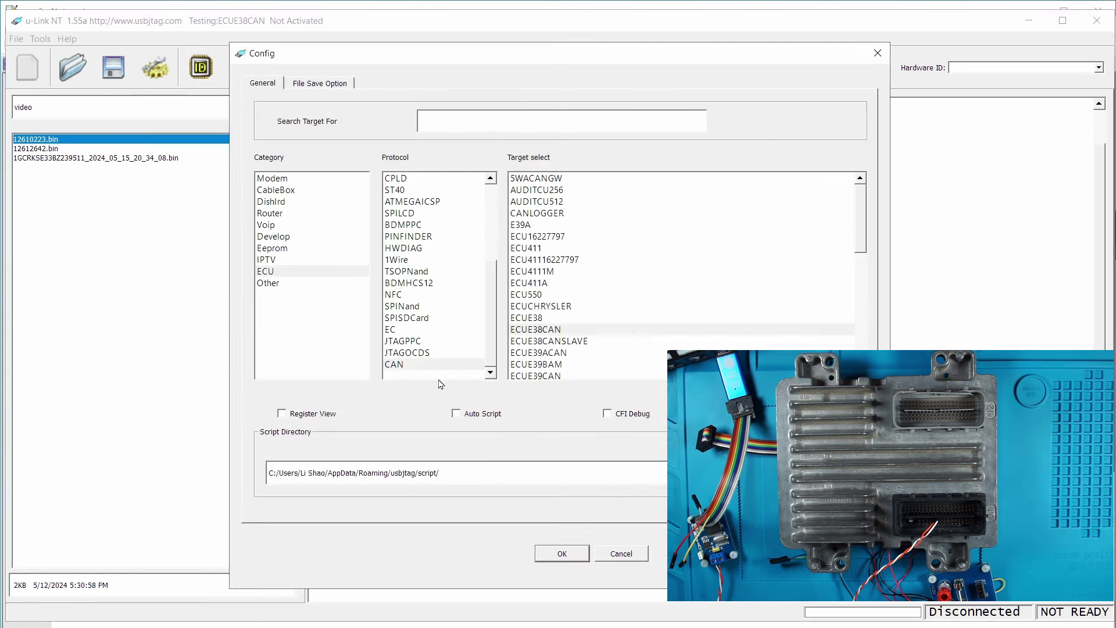
pyautogui.click(421, 364)
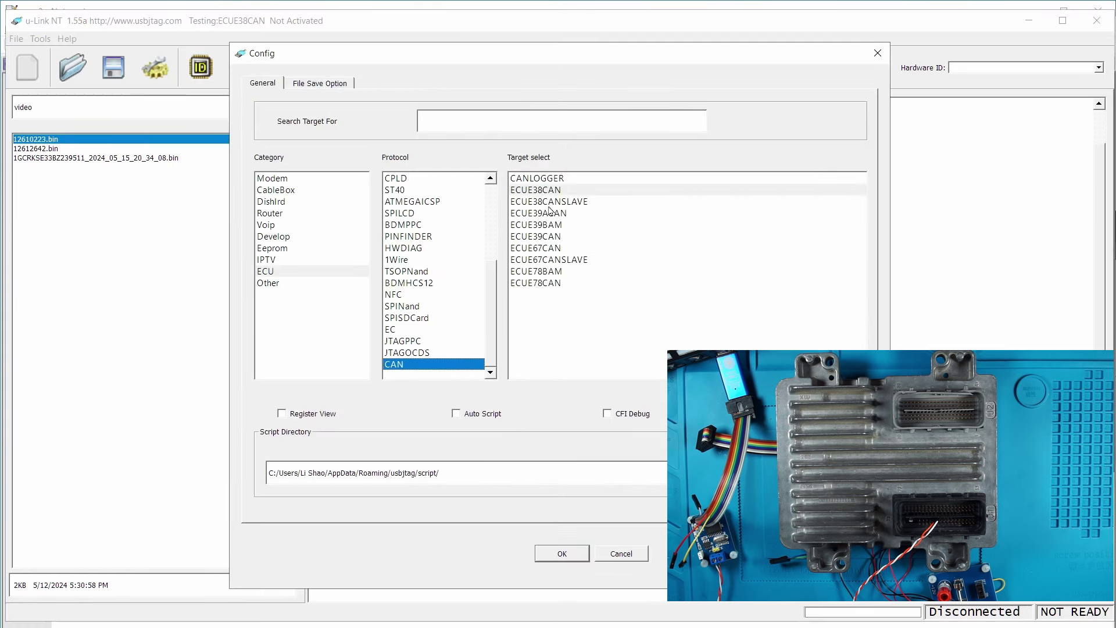
pyautogui.click(550, 207)
pyautogui.click(547, 556)
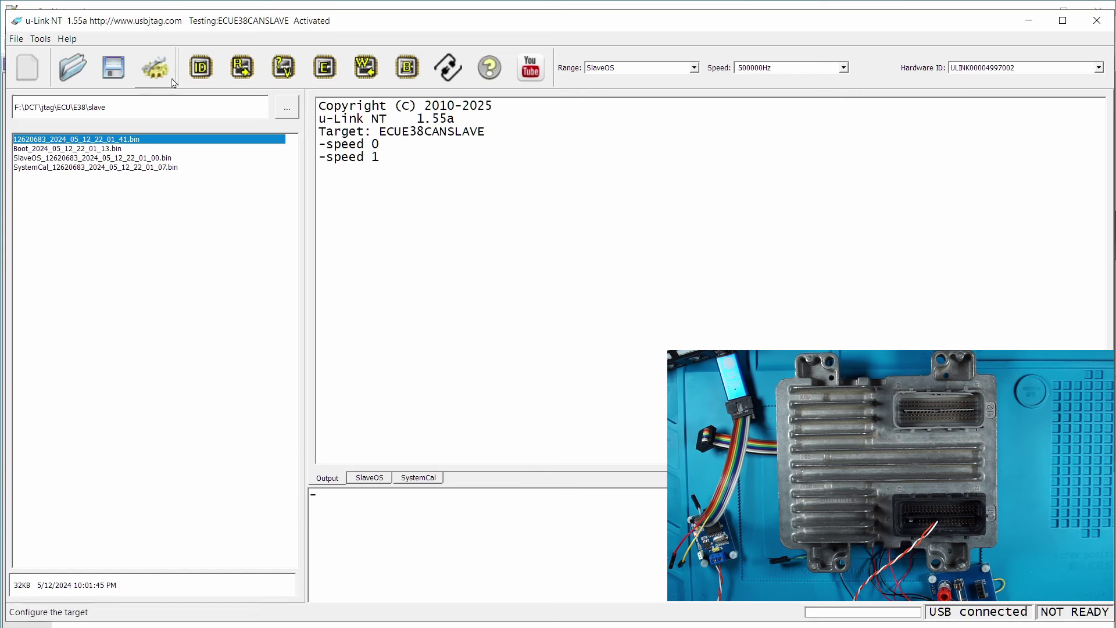
# - Display the SlaveOS buffer and set the working folder to F:\DCT\jtag\ECU\E38\video
pyautogui.click(371, 480)
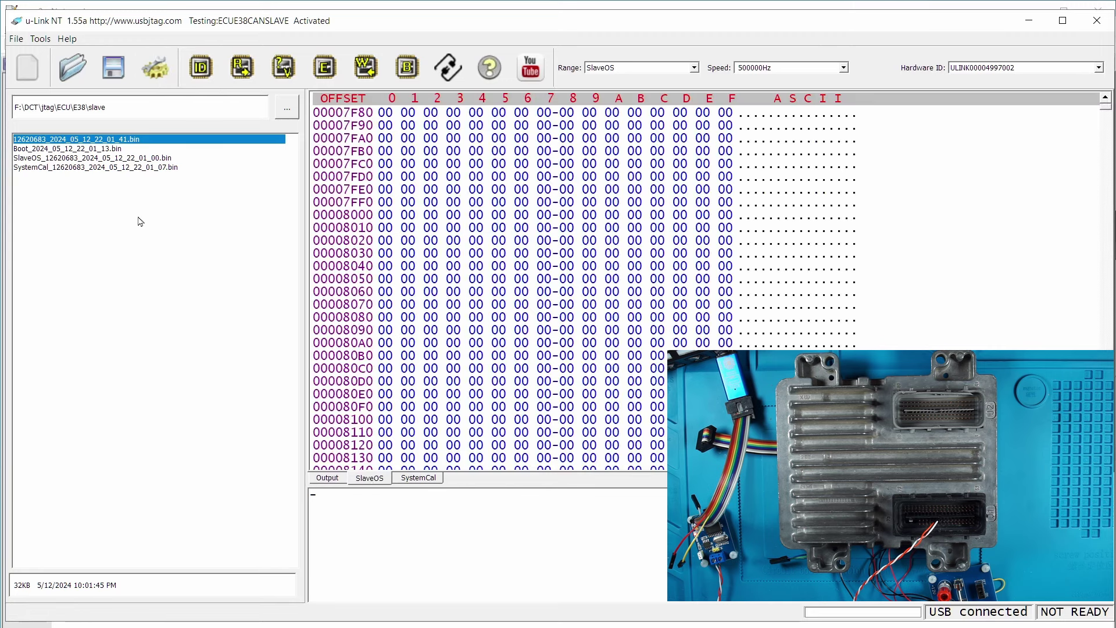
pyautogui.click(287, 107)
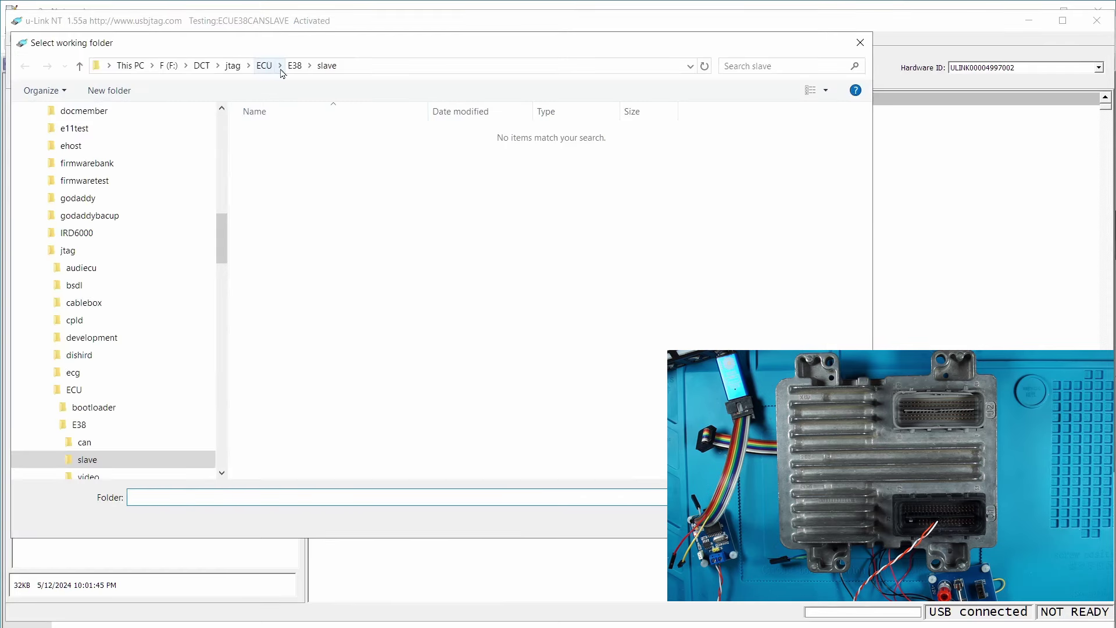
pyautogui.click(295, 66)
pyautogui.press('Down')
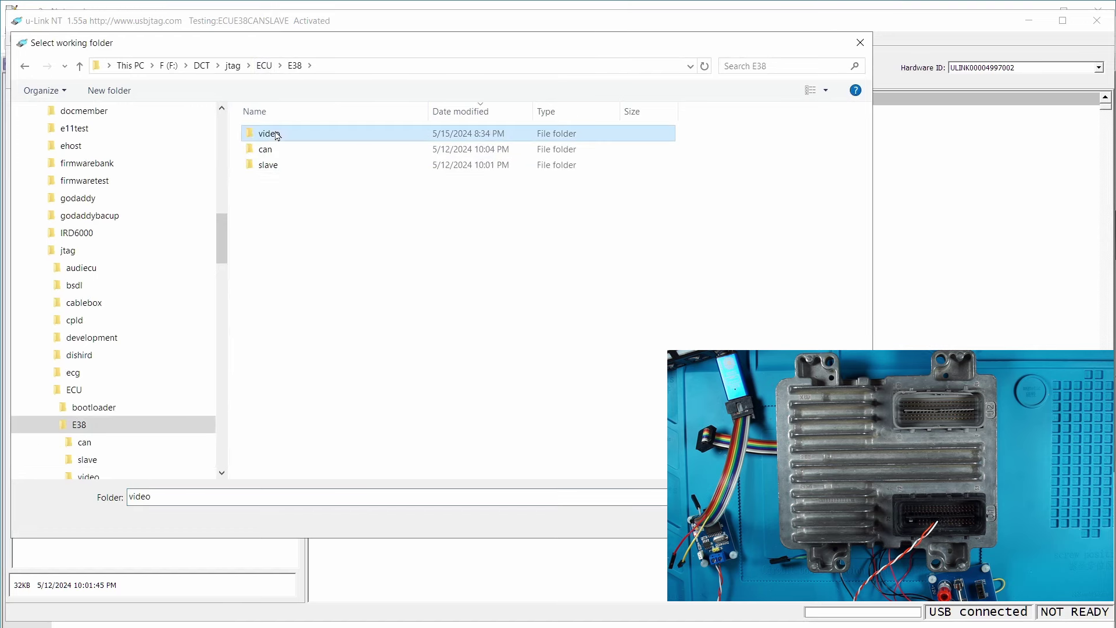
pyautogui.press('Return')
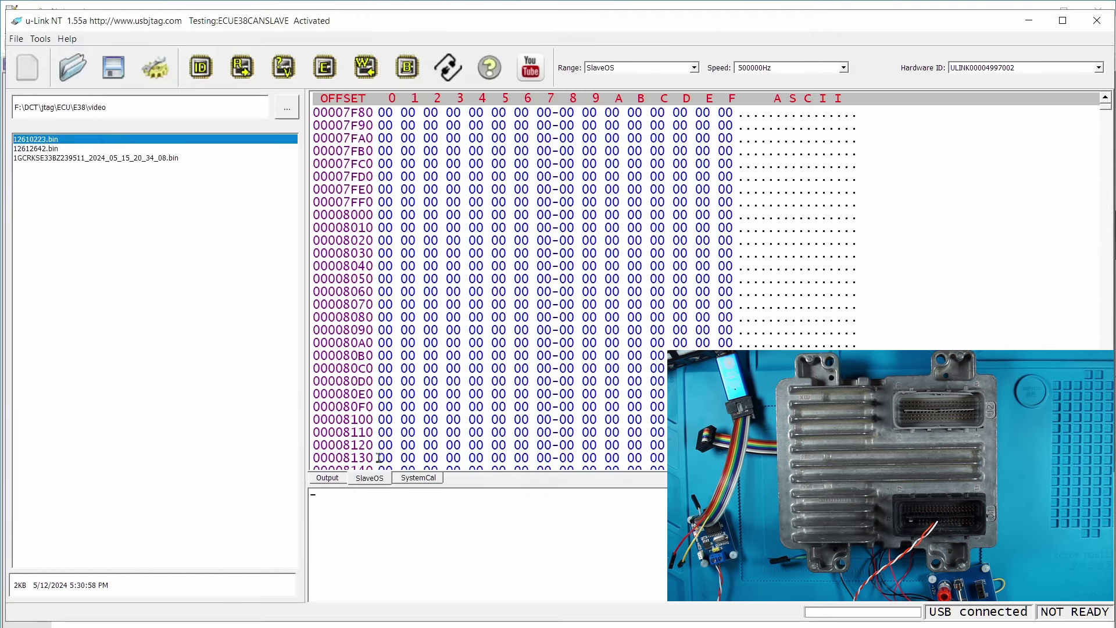
# - Load 12612642.bin into the SlaveOS range and 12610223.bin into the SystemCal range, and check the output log
pyautogui.click(46, 148)
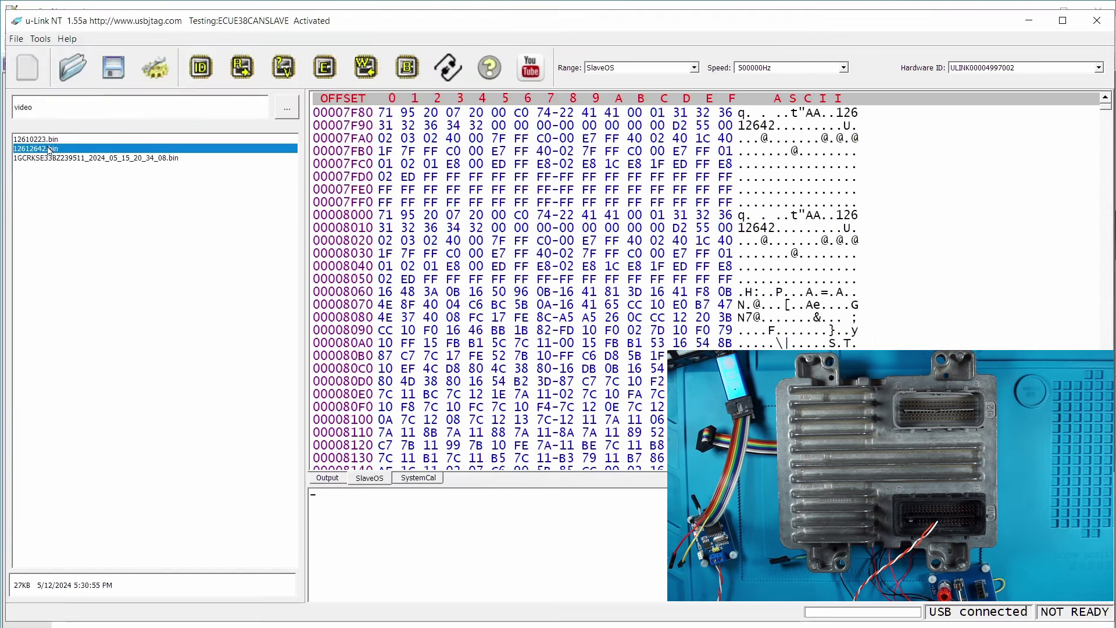
pyautogui.click(428, 486)
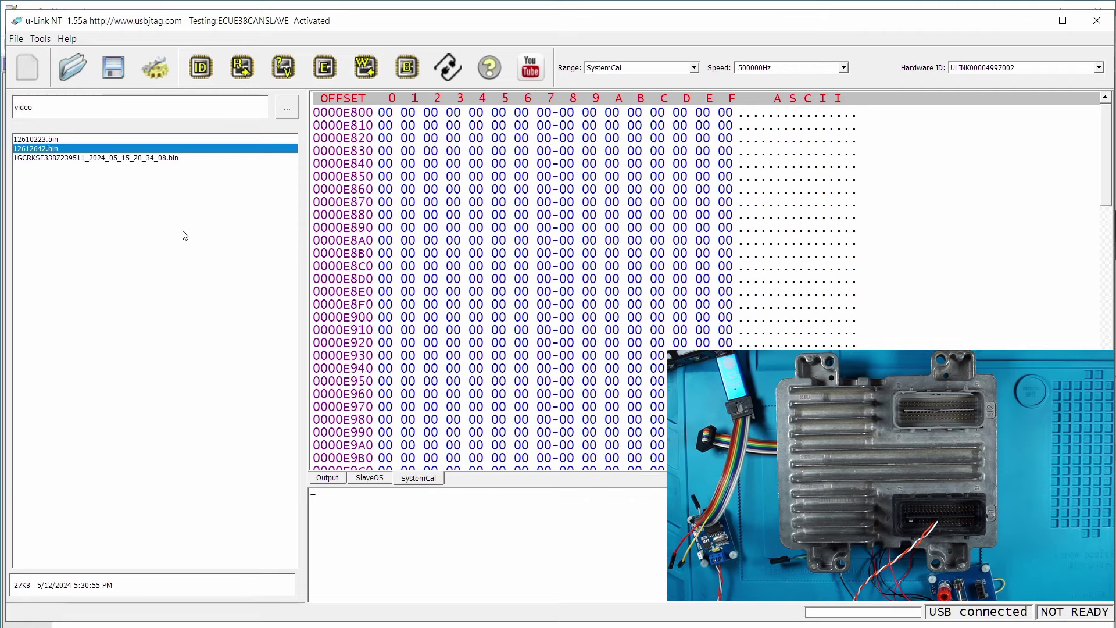
pyautogui.click(79, 140)
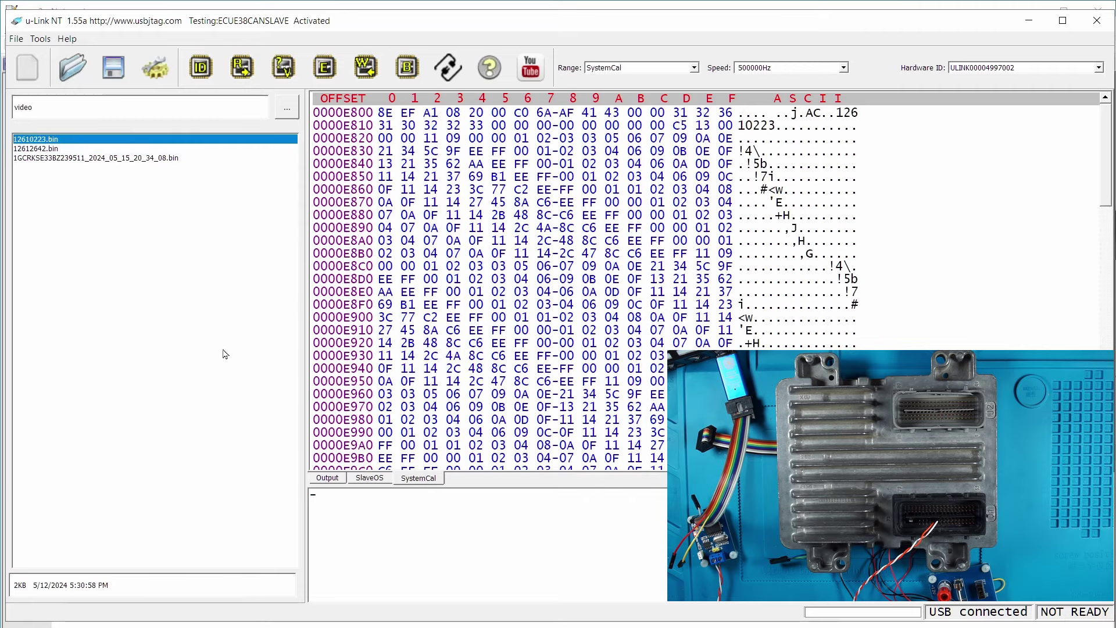
pyautogui.click(354, 480)
pyautogui.click(327, 480)
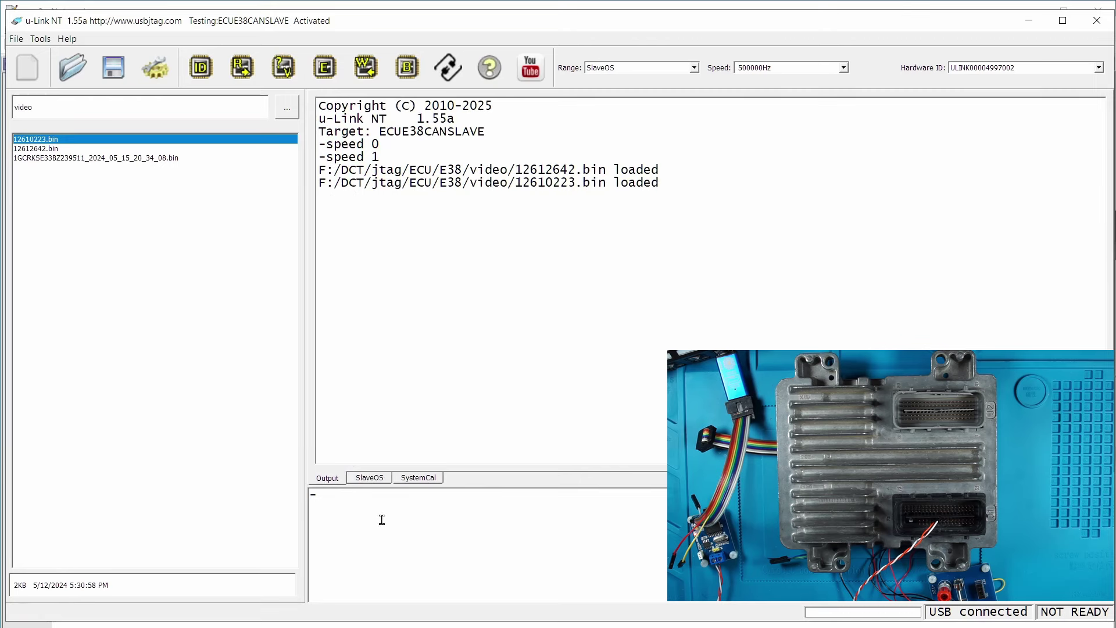
# - Select the SystemCal range and write its loaded data to the slave processor
pyautogui.click(383, 480)
pyautogui.click(419, 477)
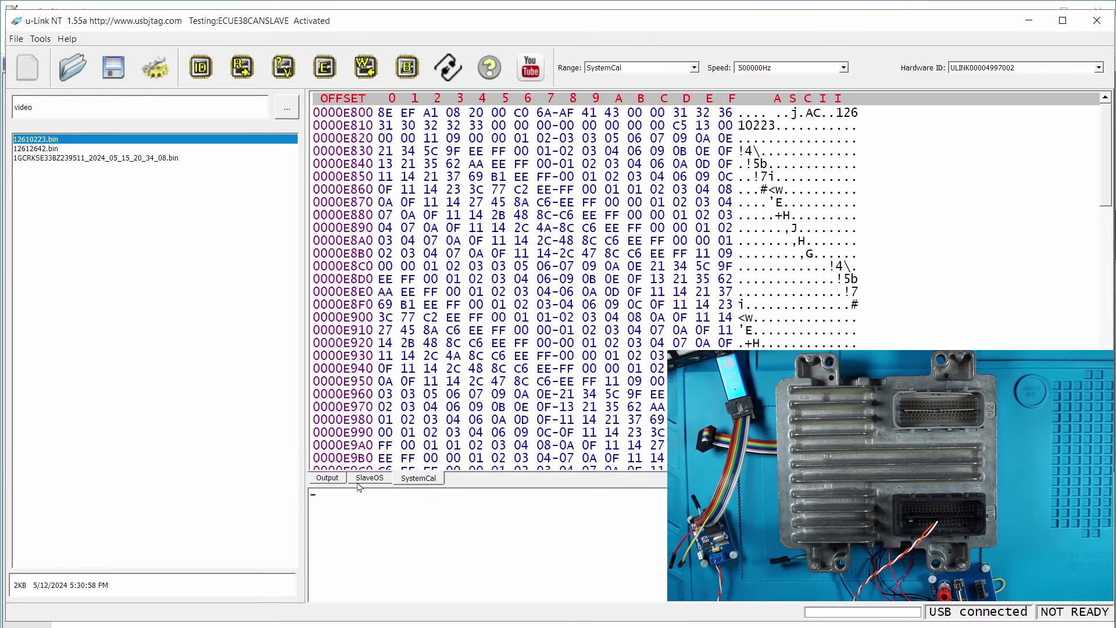
pyautogui.click(337, 480)
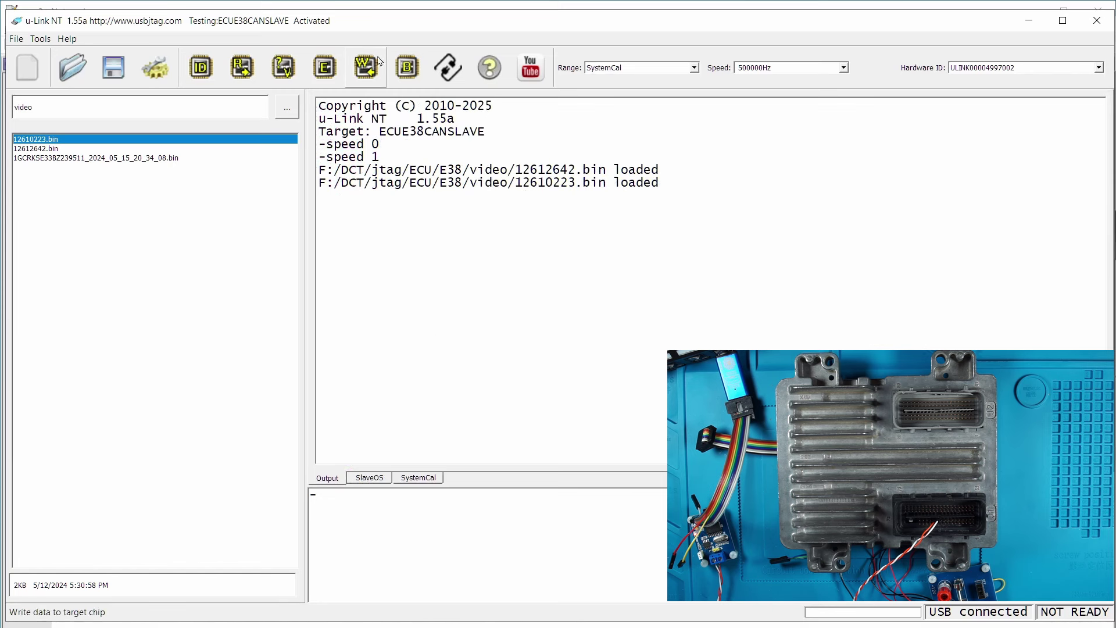
pyautogui.click(364, 68)
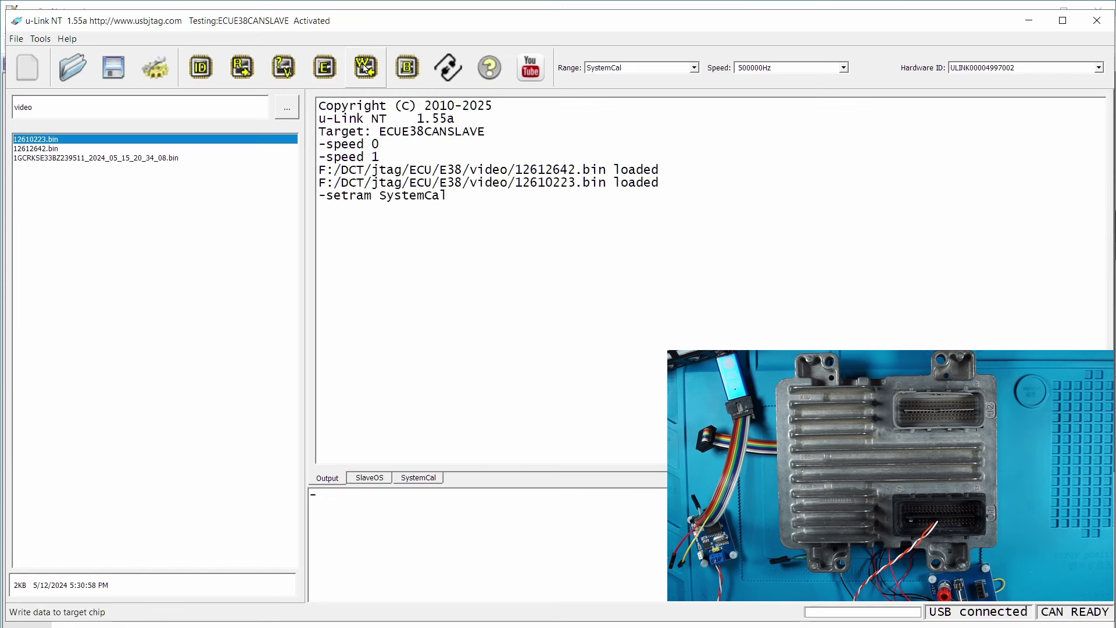